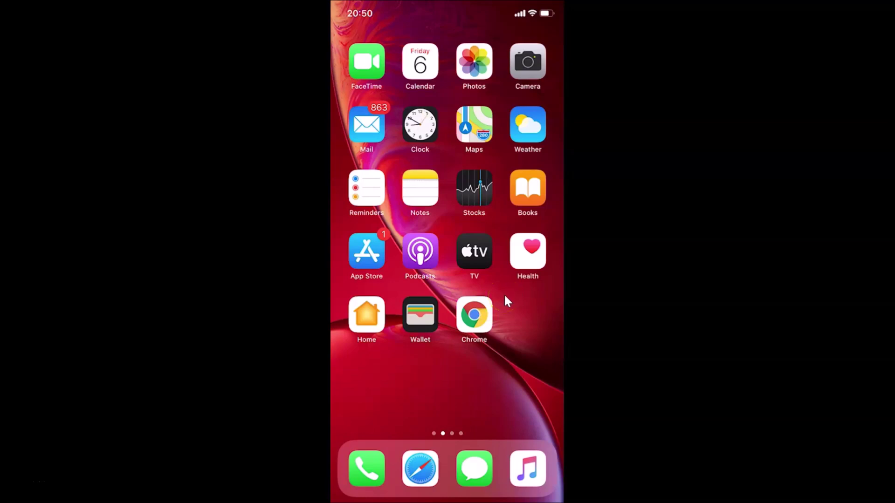
Step: Swipe the Home Screen over to the next page of apps
drag(512, 326, 373, 326)
click(423, 319)
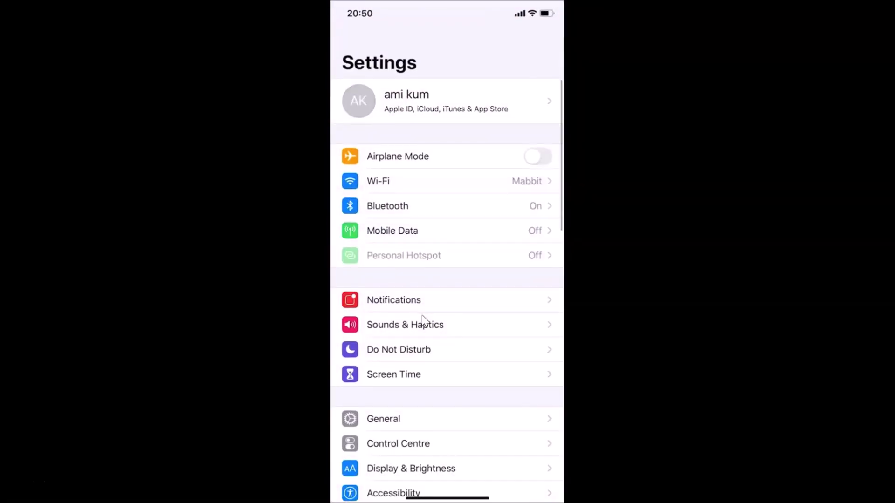
click(393, 419)
click(395, 82)
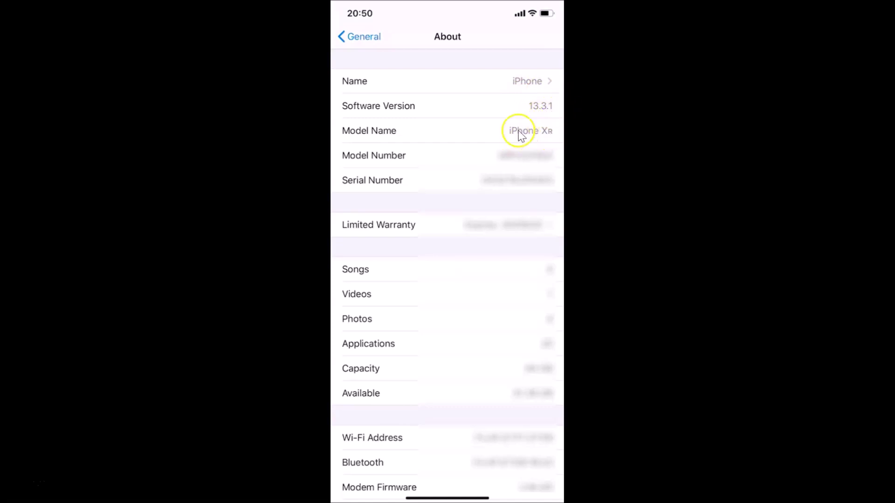
click(356, 37)
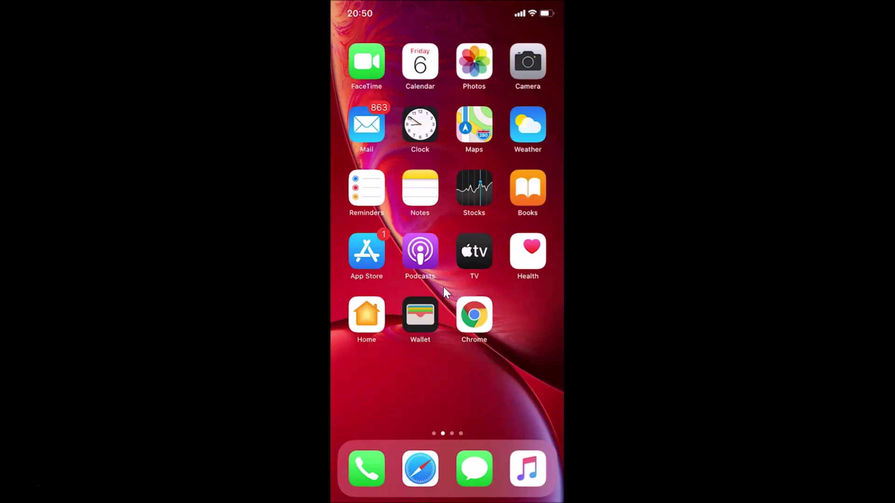
Step: Launch Safari, load google.com, and bring up the open-tabs overview
click(499, 280)
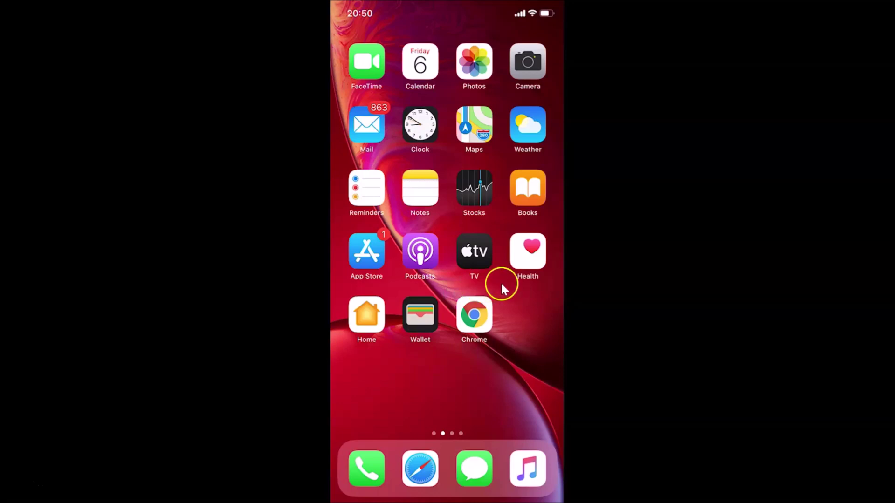
click(427, 462)
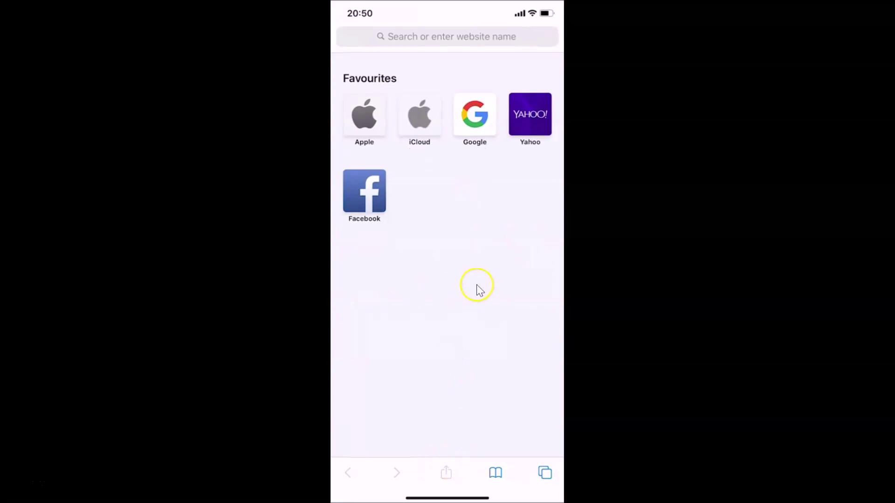
click(466, 40)
text(g)
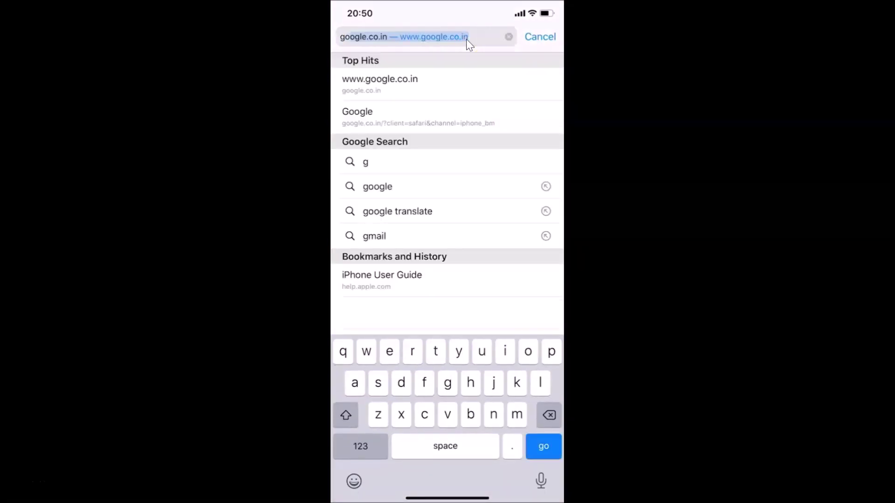
text(oogle)
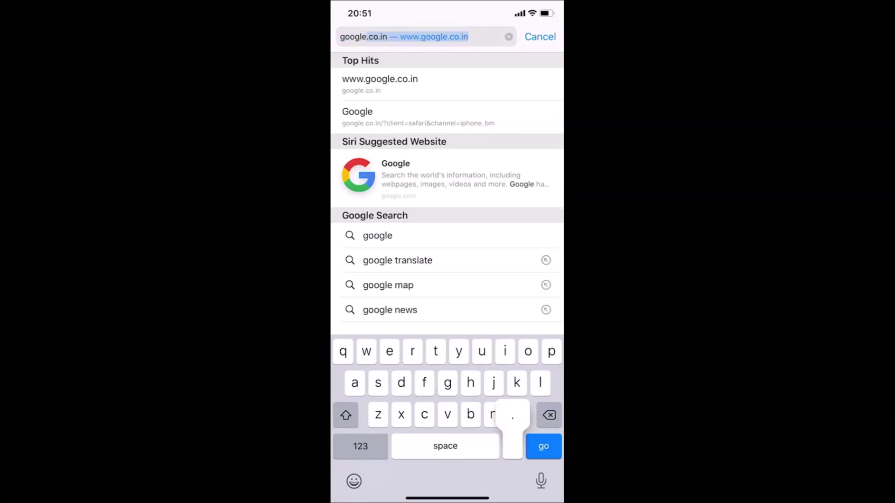
text(.com)
key(Return)
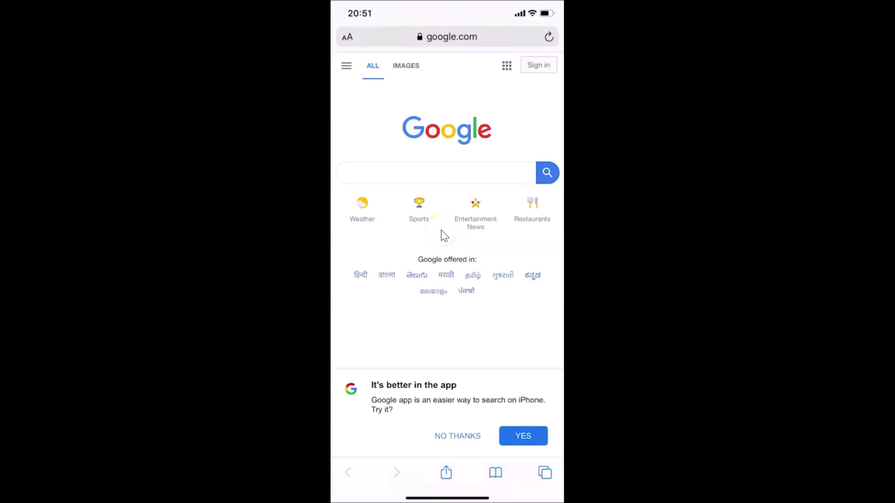
click(546, 473)
Step: Open a new tab and load duckduckgo.com from the suggested site
click(447, 473)
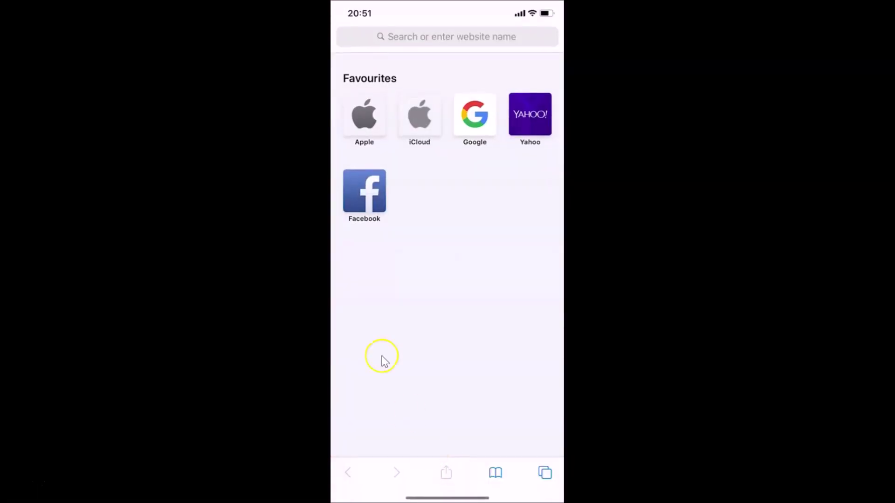
click(437, 36)
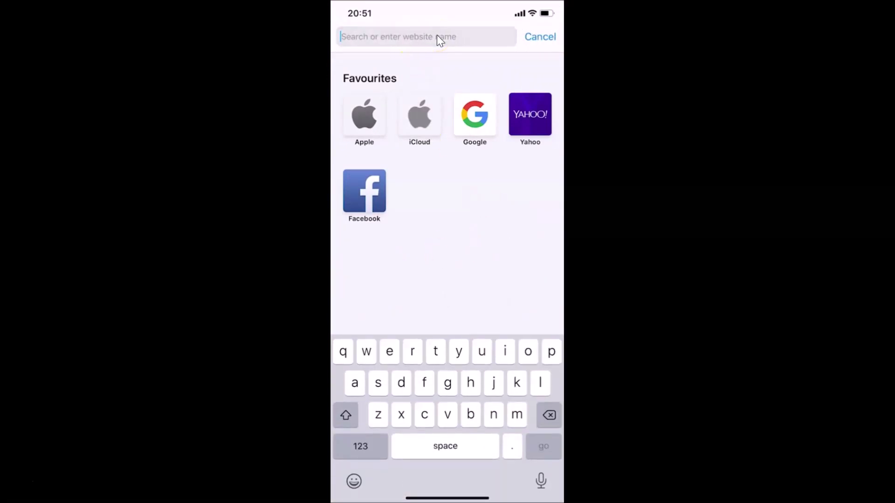
text(du)
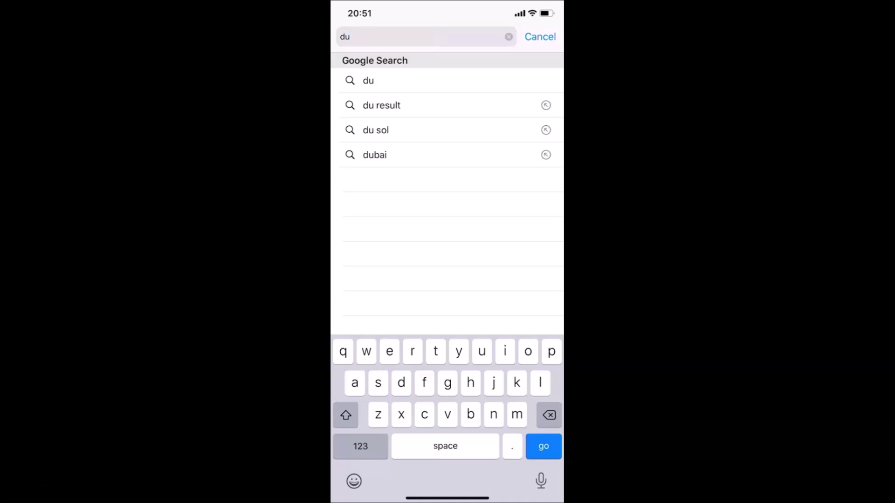
text(ckduc)
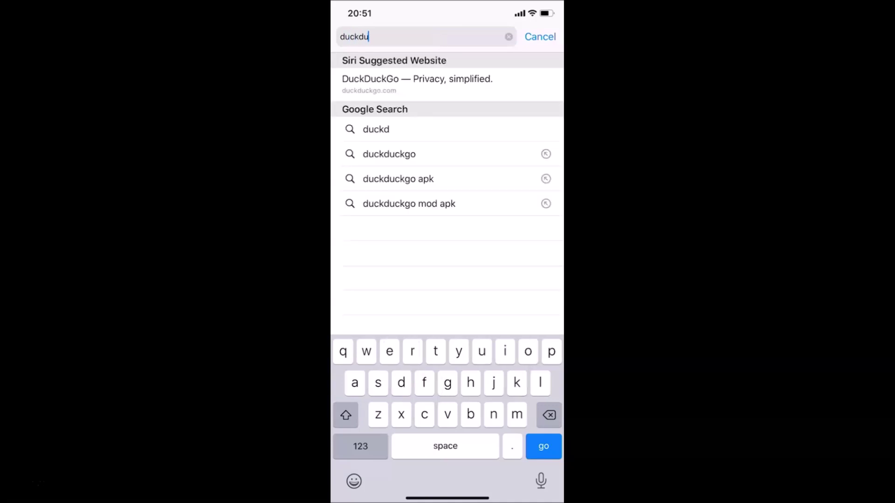
click(417, 83)
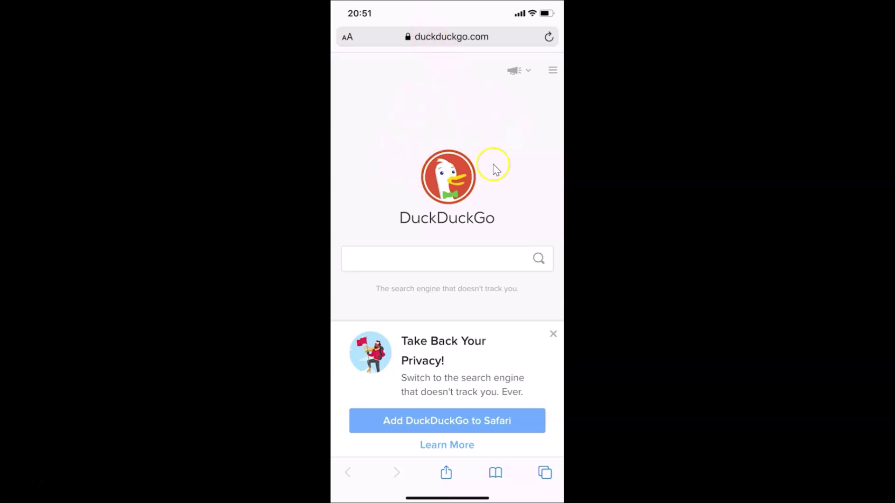
Step: View the icon-less Google and DuckDuckGo tab cards, then return to DuckDuckGo
click(545, 472)
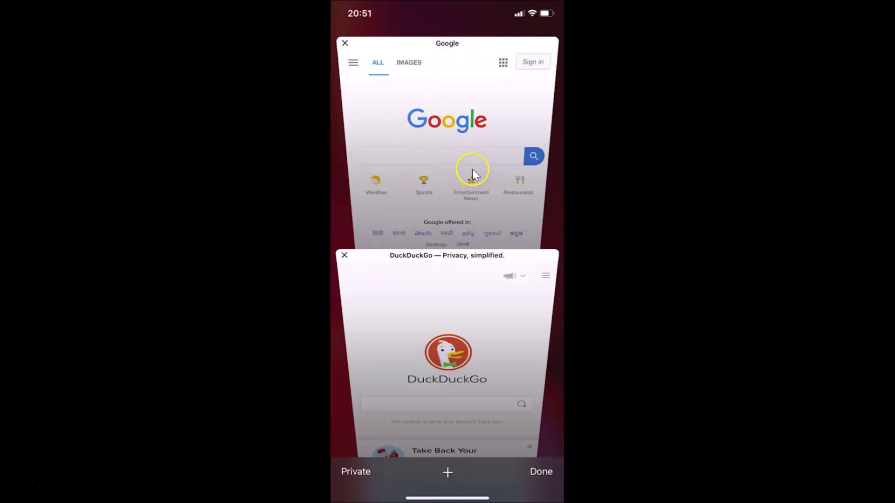
click(542, 472)
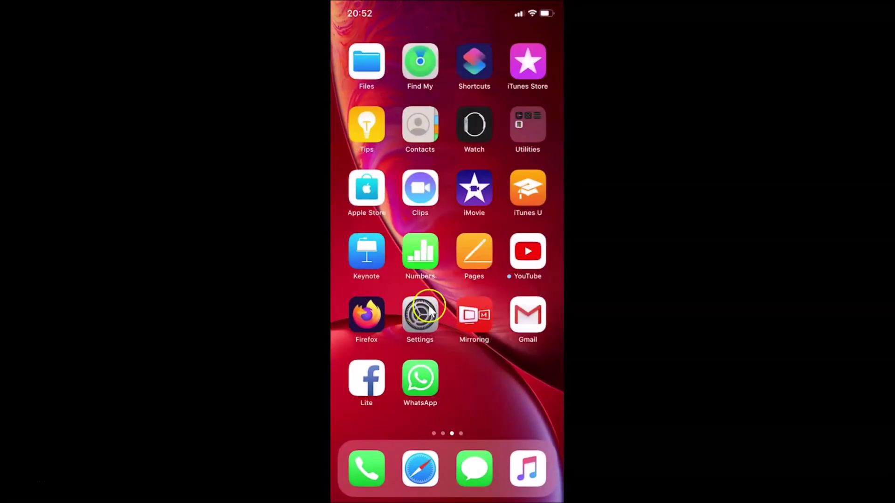
Step: Launch Settings and go to the Safari settings page
click(419, 317)
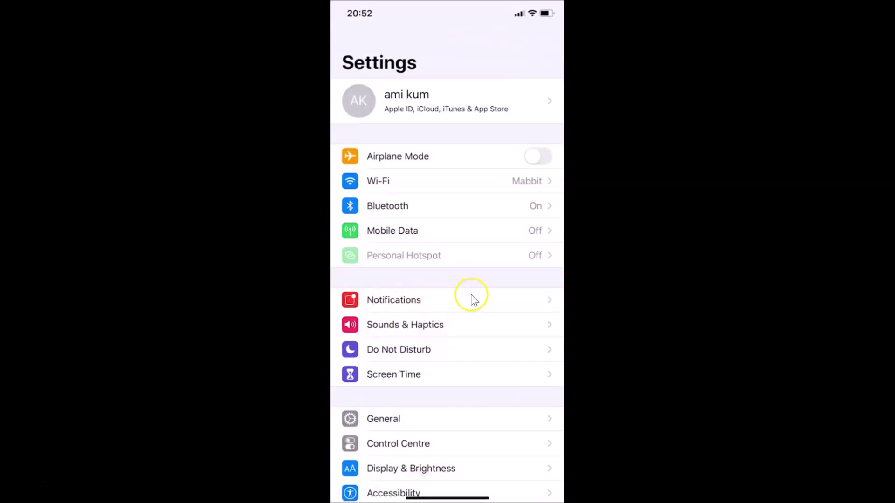
scroll(447, 343, down, 15)
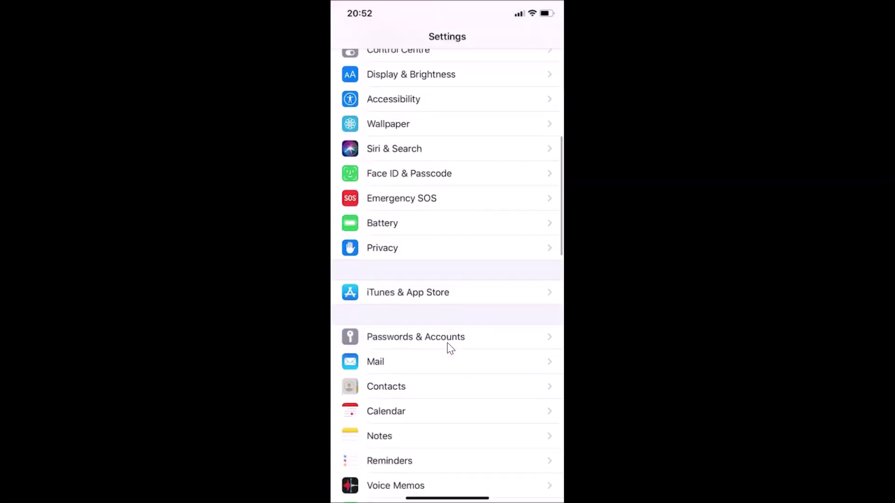
scroll(447, 344, down, 8)
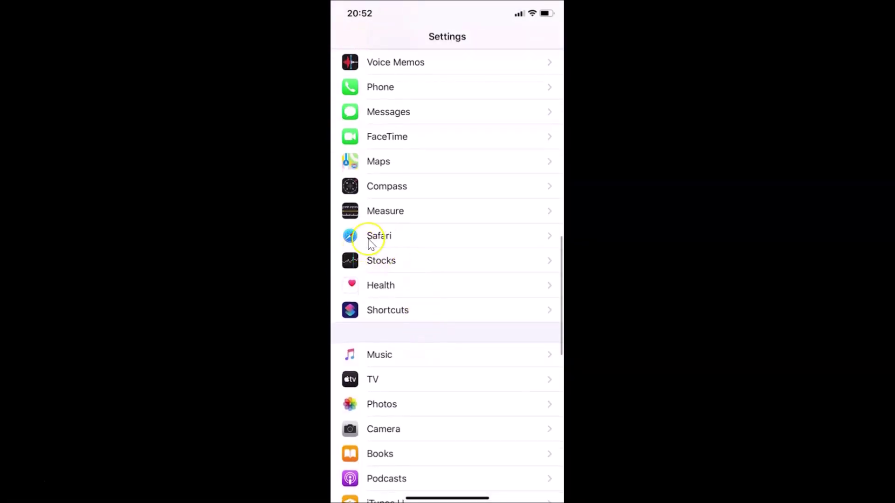
click(412, 238)
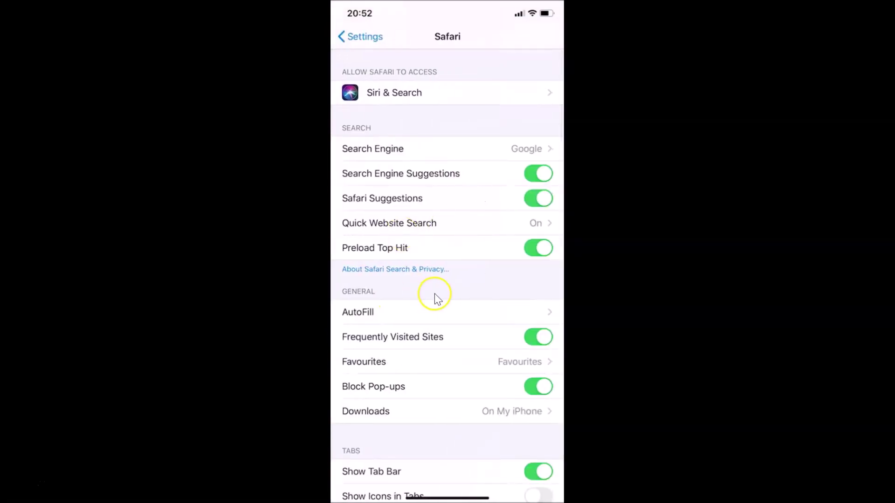
Step: Switch on Show Icons in Tabs in Safari's Tabs section
scroll(438, 298, down, 5)
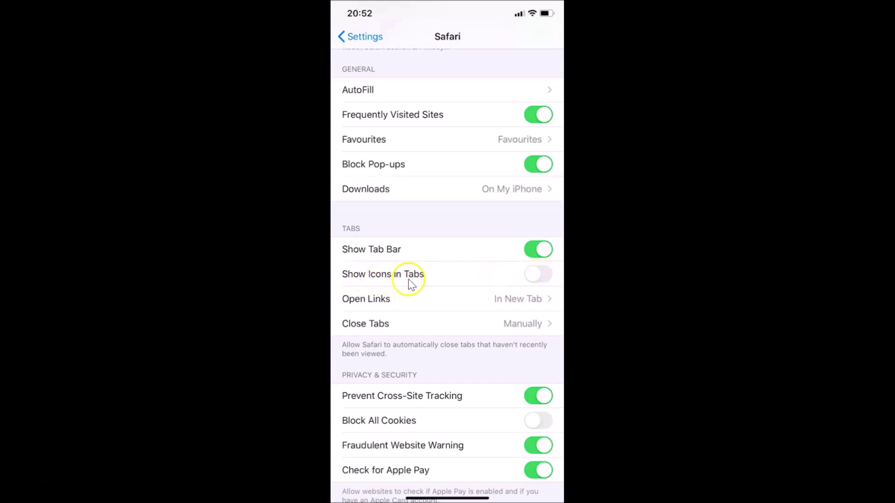
click(550, 279)
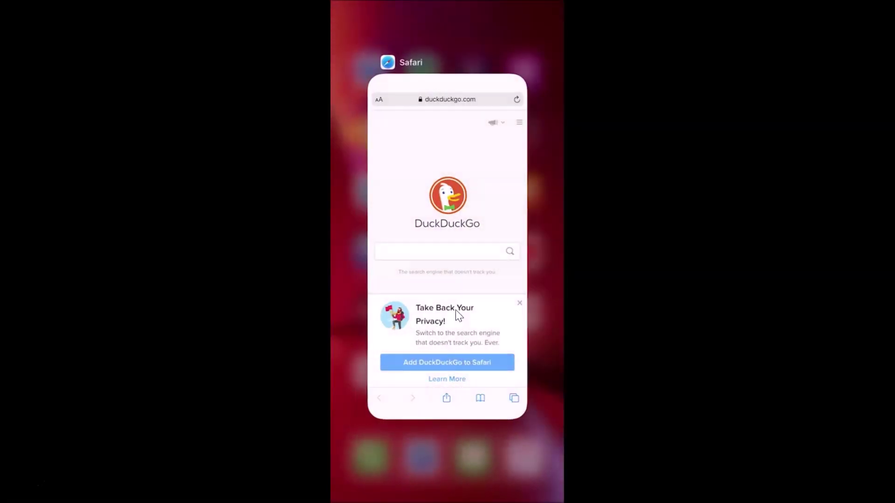
Step: Return to Safari, confirm favicons beside the Google and DuckDuckGo tabs, then reopen DuckDuckGo
click(452, 216)
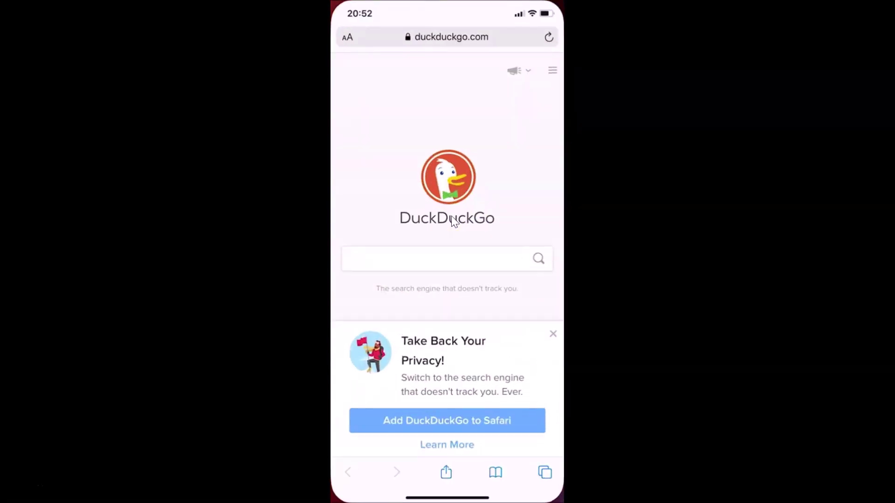
click(547, 474)
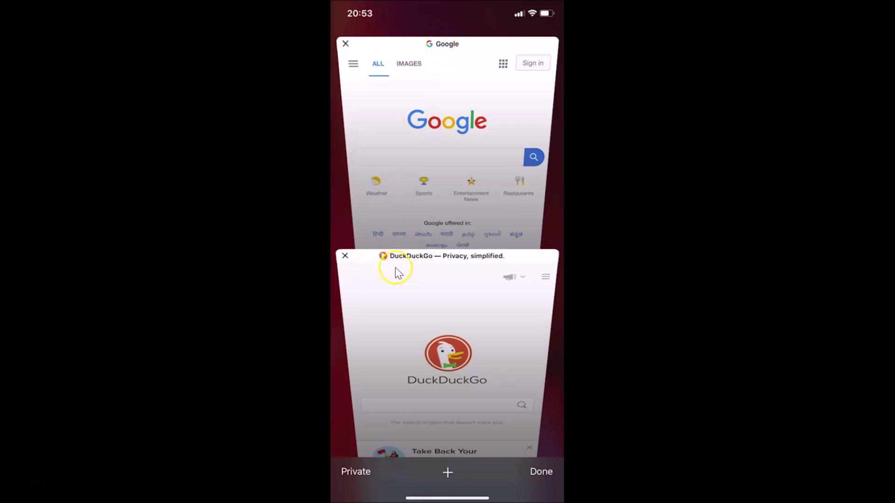
click(547, 469)
click(492, 422)
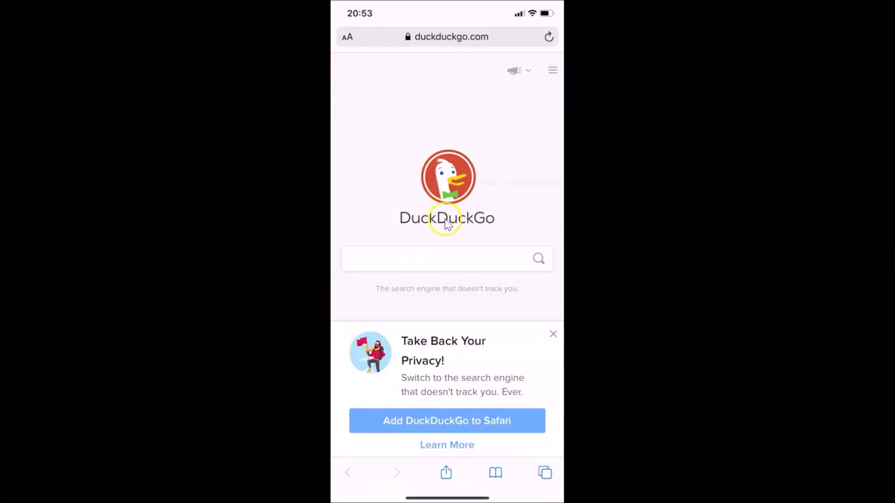